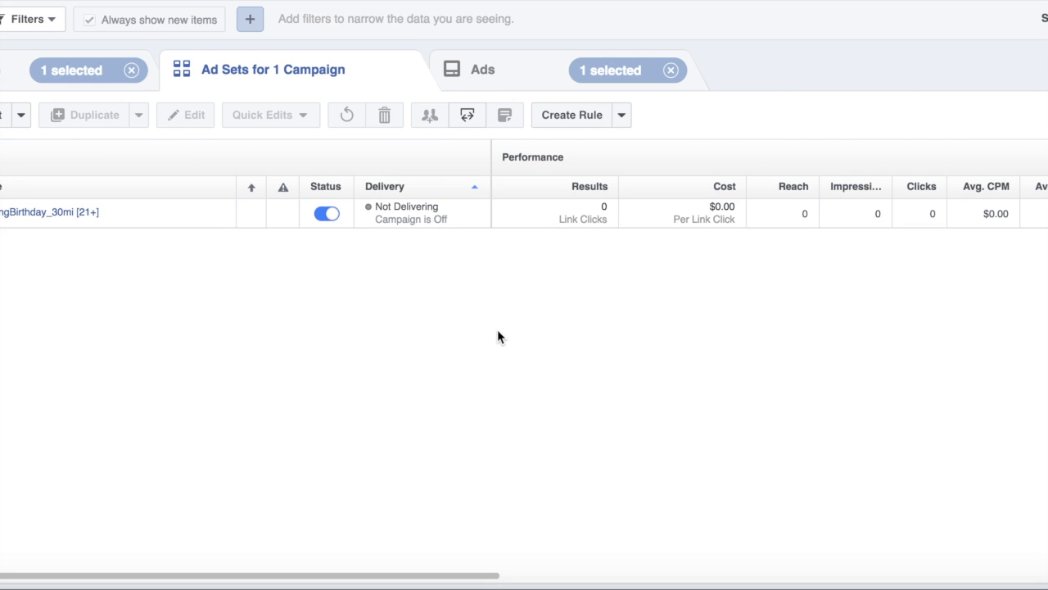
Step: Open the UpcomingBirthday_30mi [21+] ad set of the Birthday BOGO Offer campaign for editing
{"action": "left_click", "coordinate": [2, 77]}
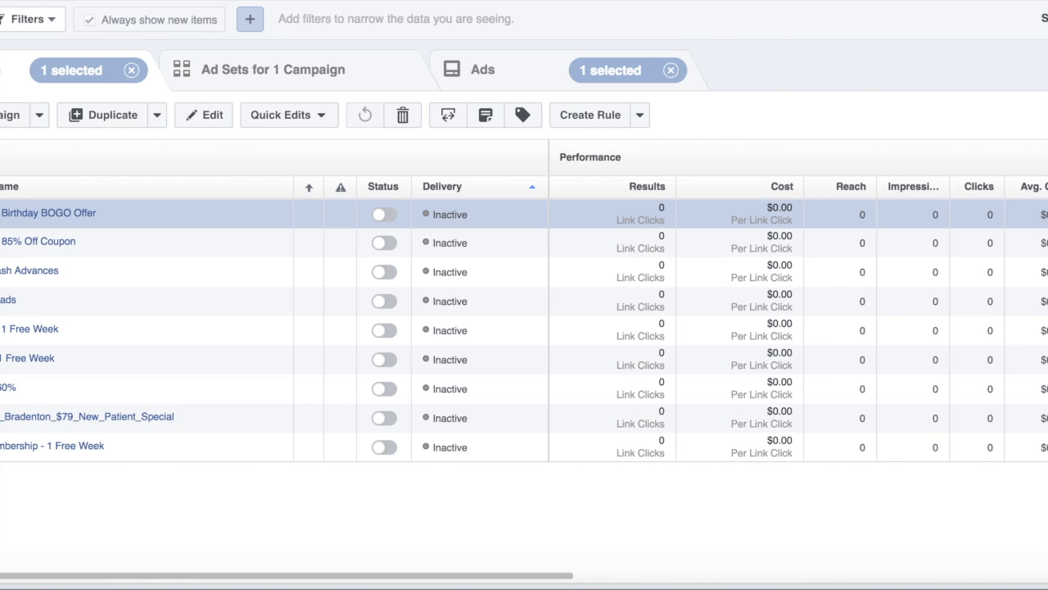
{"action": "left_click", "coordinate": [303, 82]}
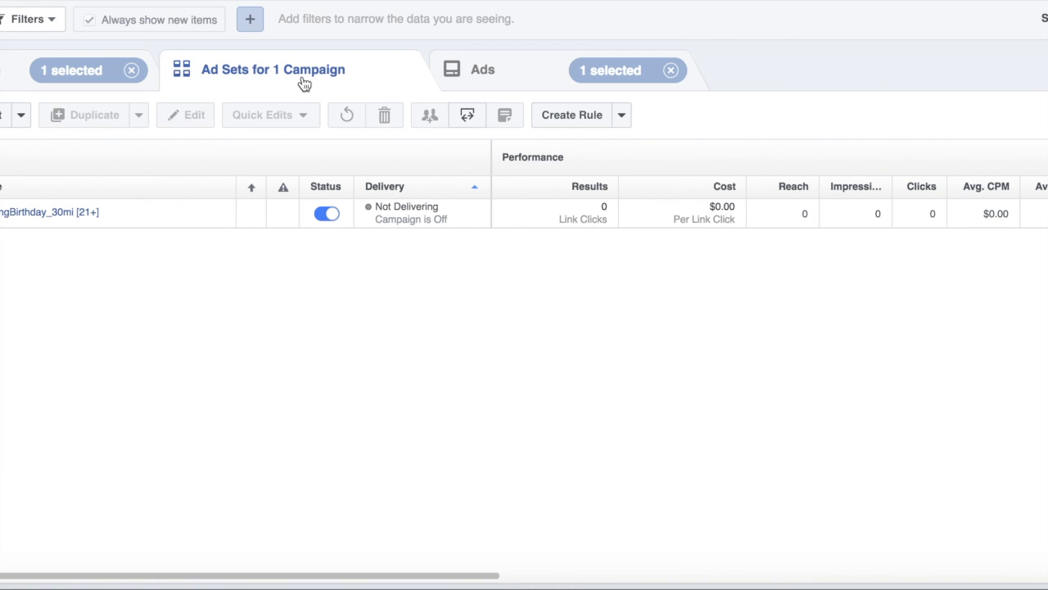
{"action": "left_click", "coordinate": [533, 73]}
{"action": "left_click", "coordinate": [257, 83]}
{"action": "left_click", "coordinate": [156, 213]}
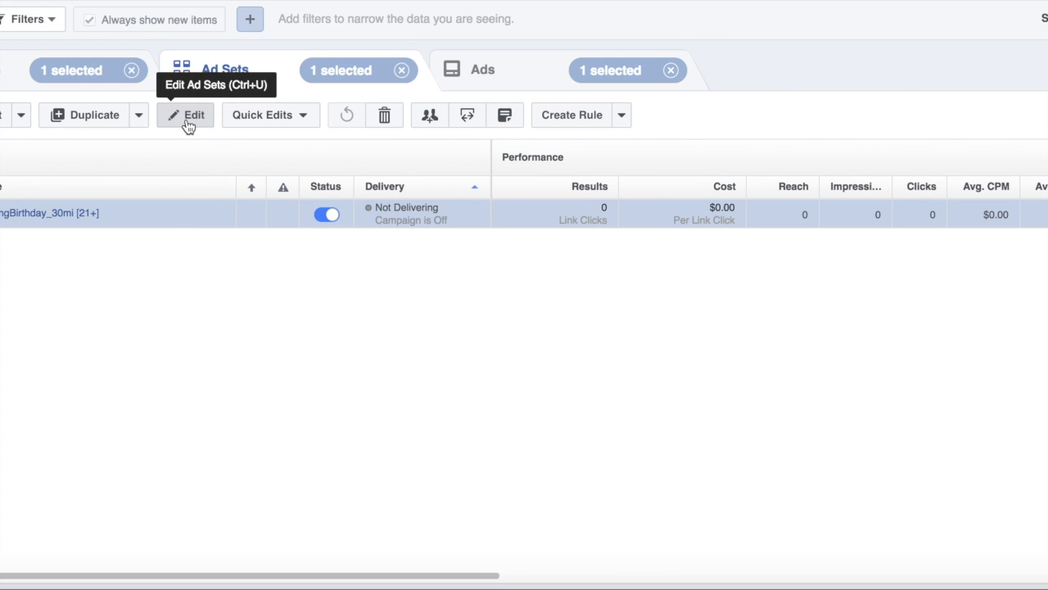
{"action": "left_click", "coordinate": [189, 119]}
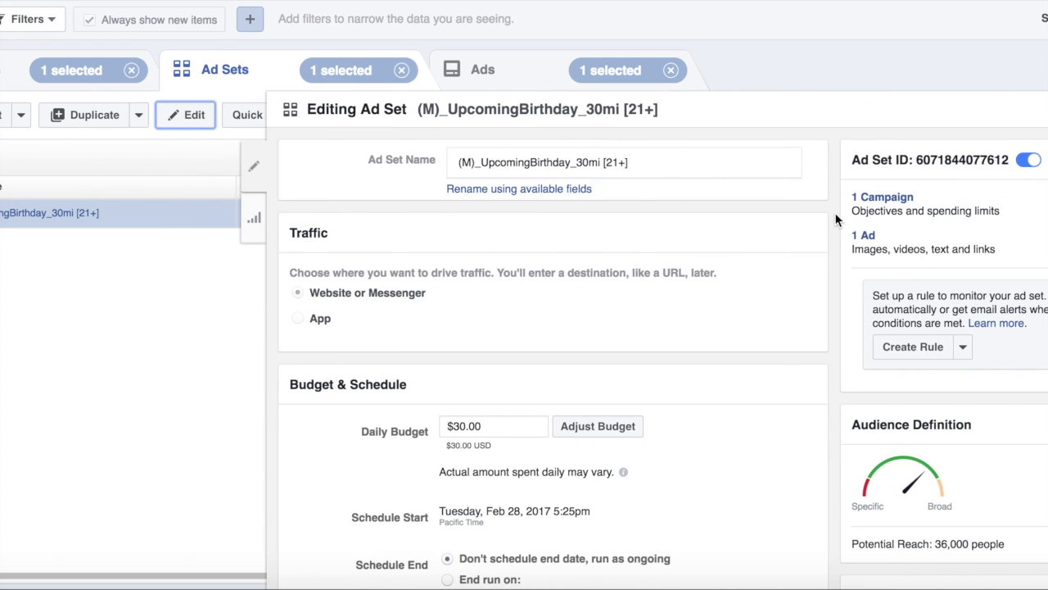
Step: Review the ad set's budget, schedule, audience location, age, gender and detailed targeting settings
{"action": "scroll", "coordinate": [836, 220], "scroll_direction": "down", "scroll_amount": 3}
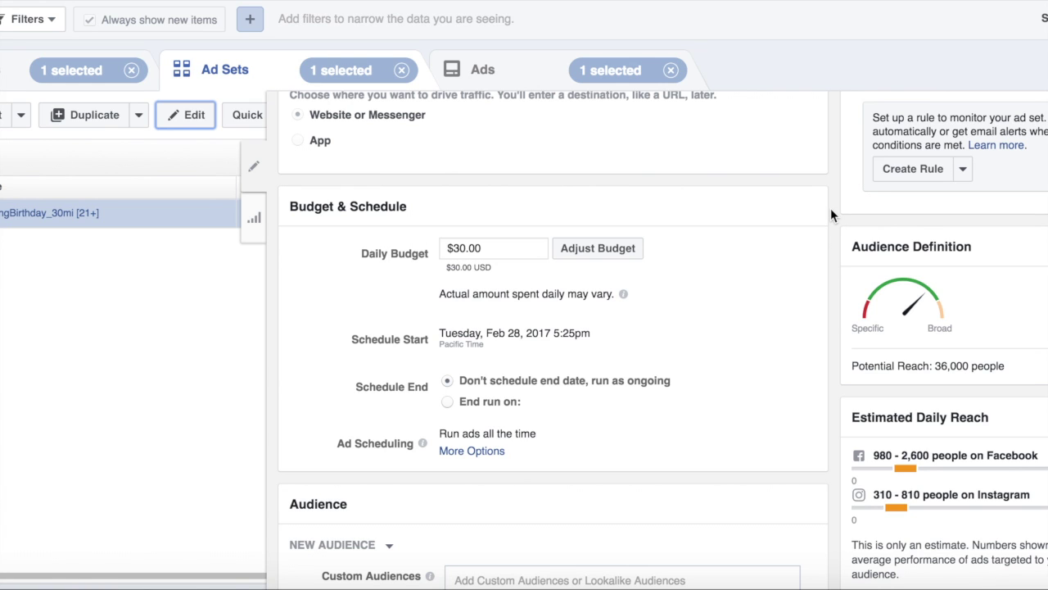
{"action": "scroll", "coordinate": [830, 215], "scroll_direction": "down", "scroll_amount": 2}
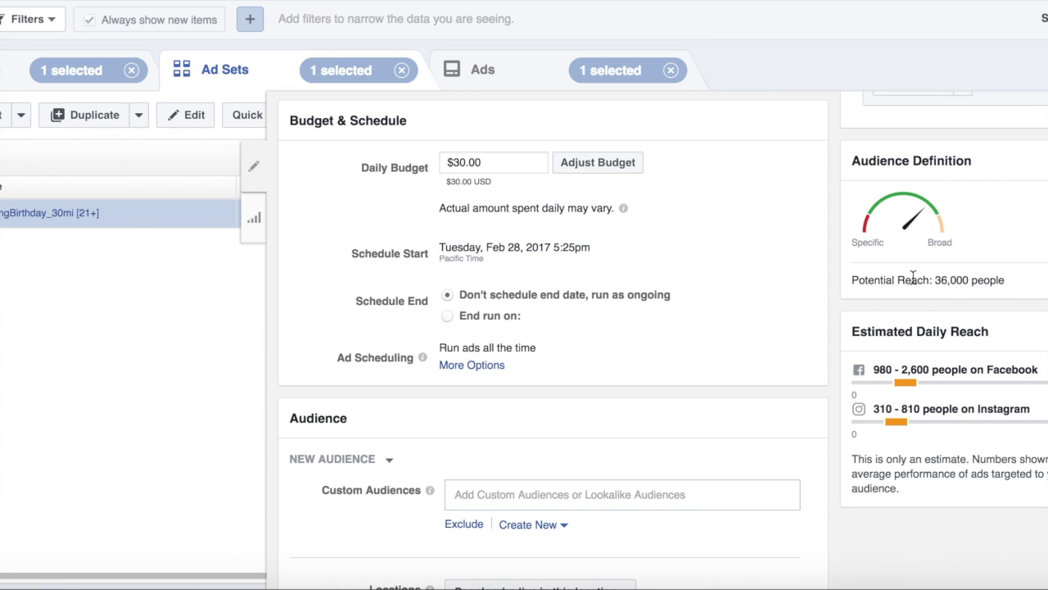
{"action": "scroll", "coordinate": [809, 238], "scroll_direction": "down", "scroll_amount": 5}
{"action": "scroll", "coordinate": [407, 217], "scroll_direction": "down", "scroll_amount": 5}
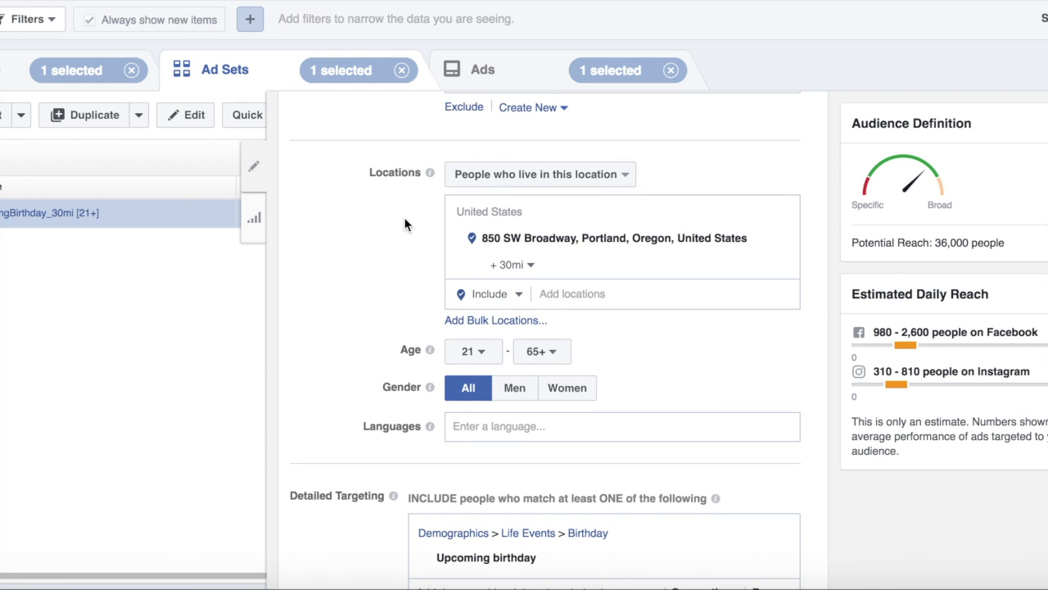
{"action": "scroll", "coordinate": [404, 224], "scroll_direction": "down", "scroll_amount": 3}
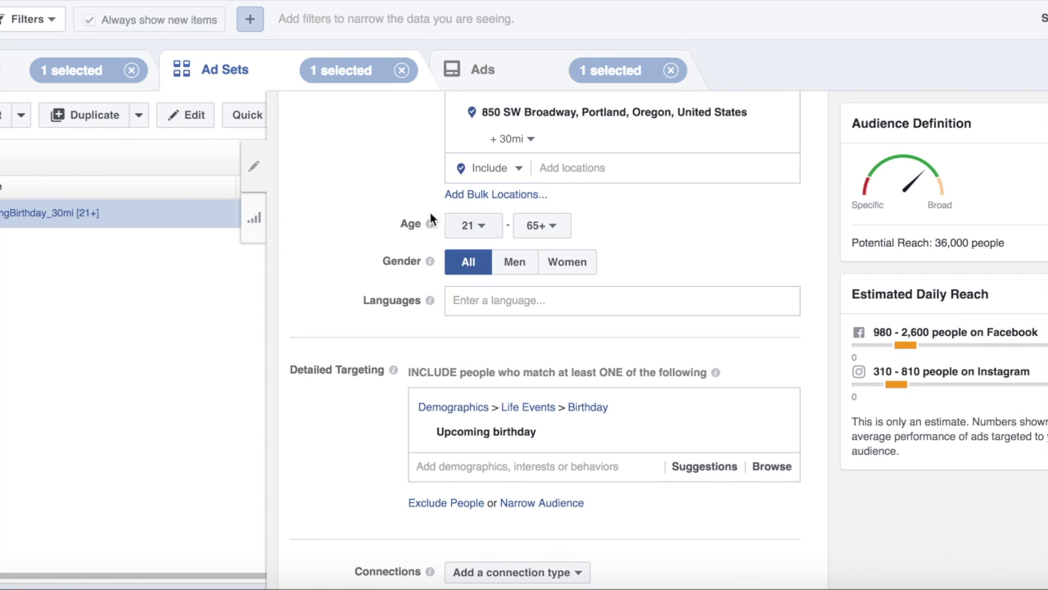
{"action": "scroll", "coordinate": [391, 156], "scroll_direction": "down", "scroll_amount": 3}
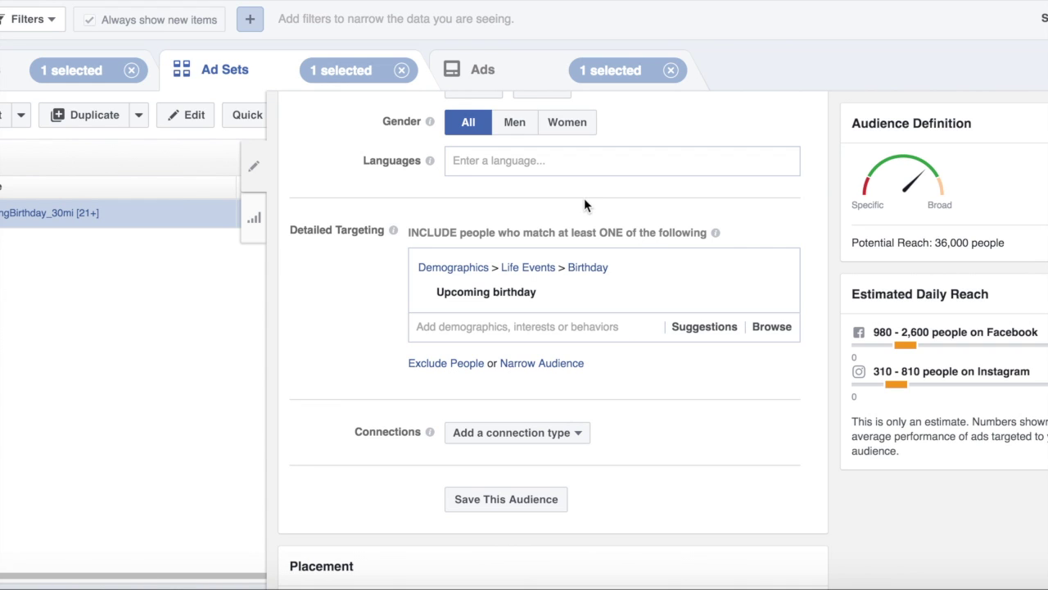
Step: Check the description of the Upcoming birthday targeting and look through the suggested demographics
{"action": "mouse_move", "coordinate": [483, 297]}
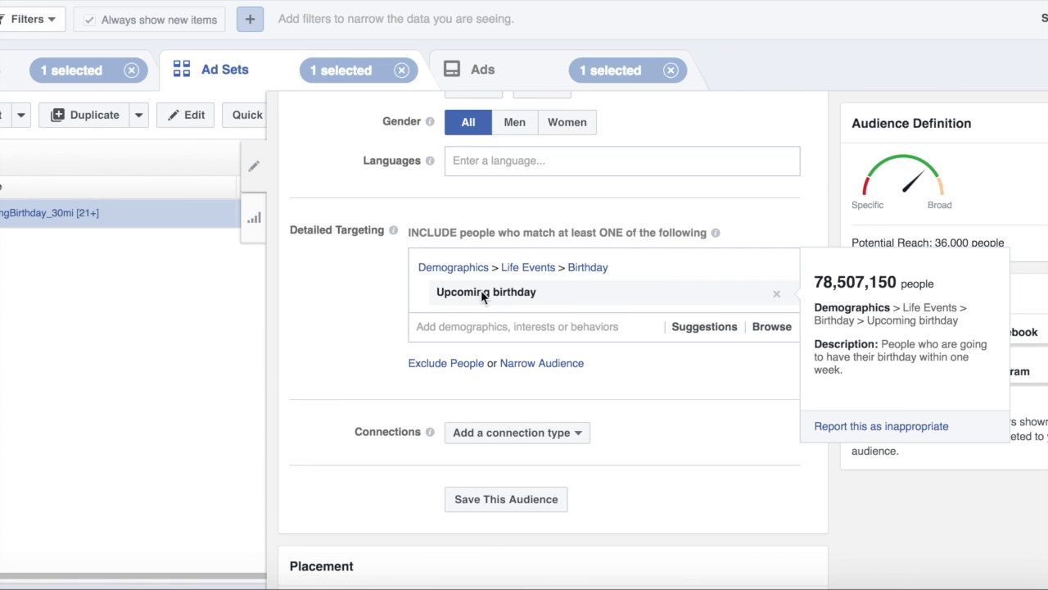
{"action": "left_click", "coordinate": [547, 326]}
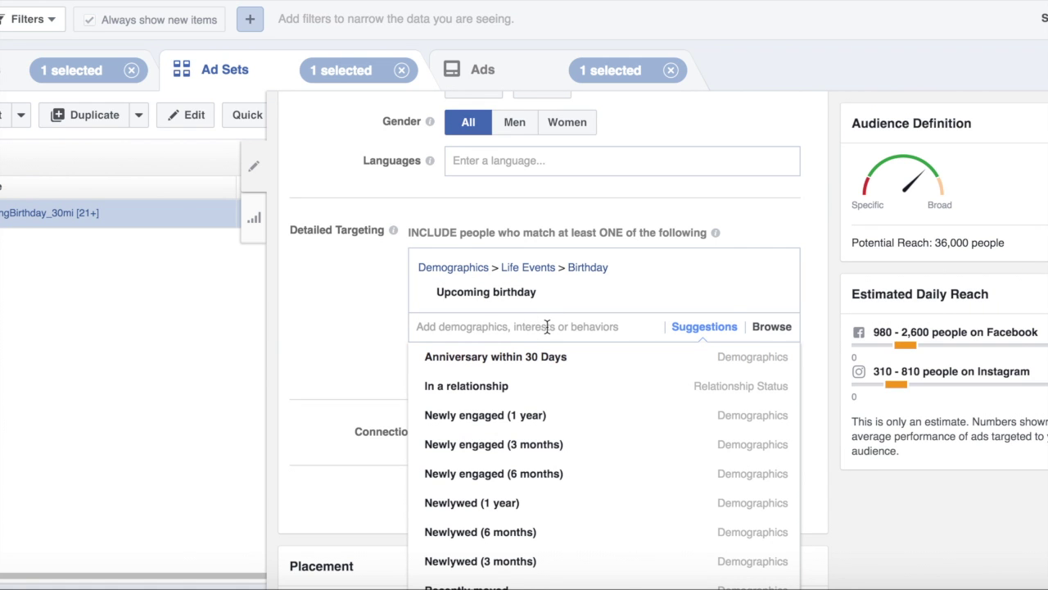
{"action": "scroll", "coordinate": [368, 313], "scroll_direction": "down", "scroll_amount": 3}
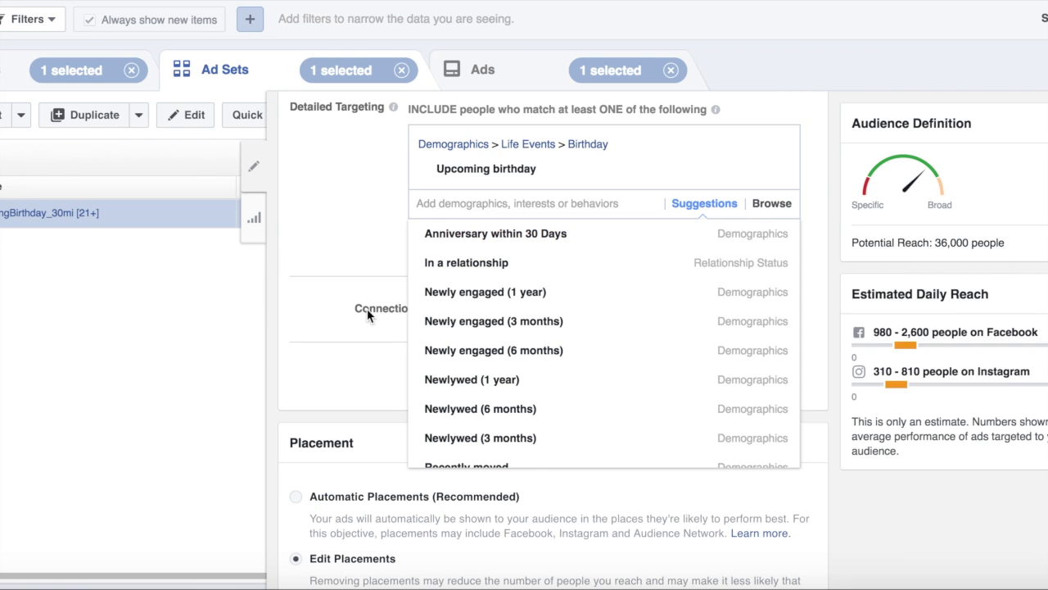
{"action": "mouse_move", "coordinate": [519, 298]}
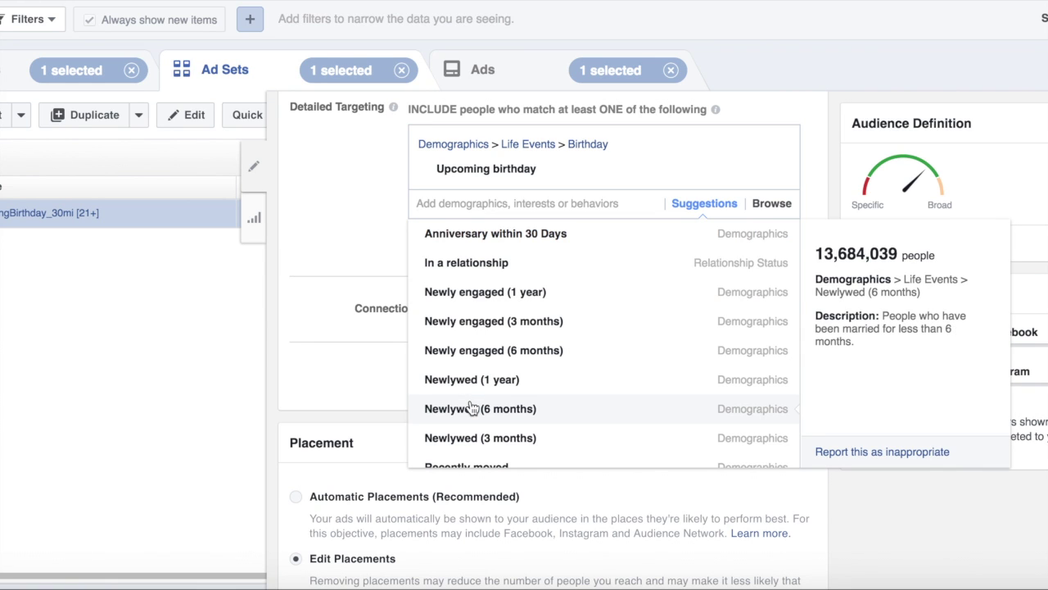
Step: Browse the detailed targeting categories down to the household income ranges under Demographics > Financial, then close the category list
{"action": "left_click", "coordinate": [772, 203]}
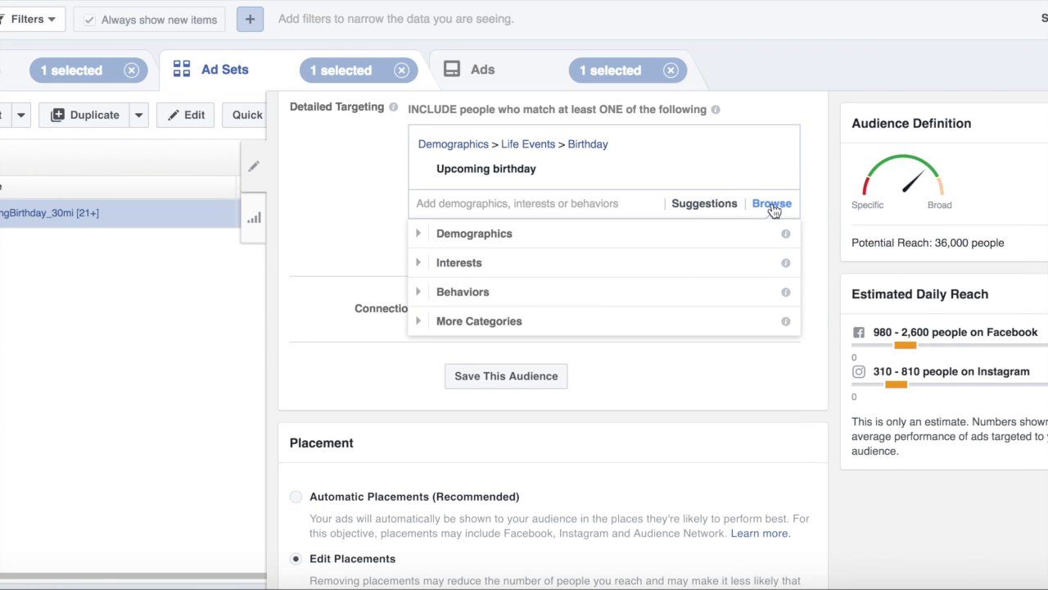
{"action": "left_click", "coordinate": [419, 235]}
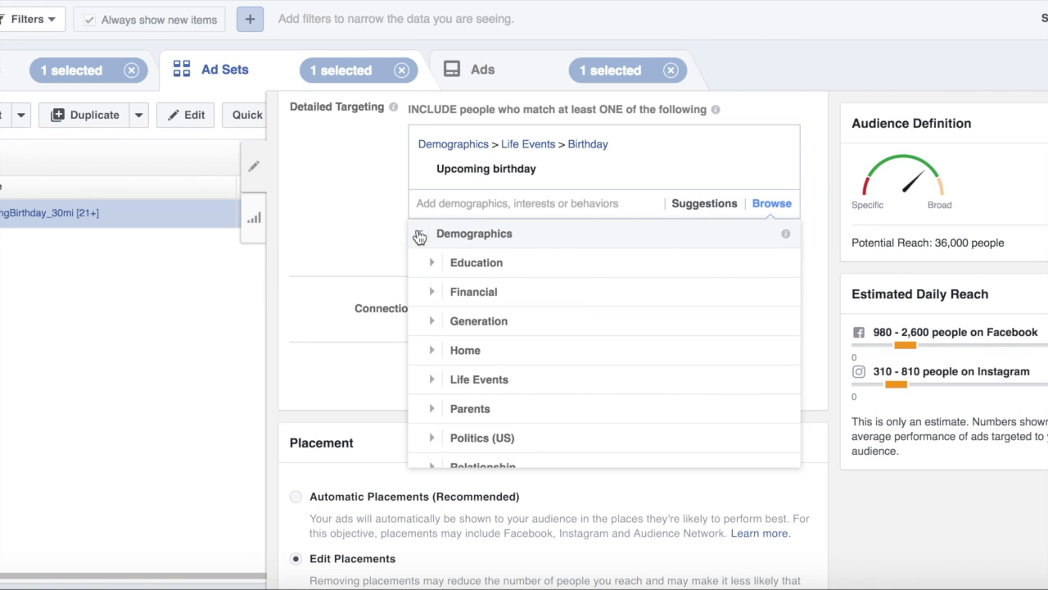
{"action": "left_click", "coordinate": [434, 296]}
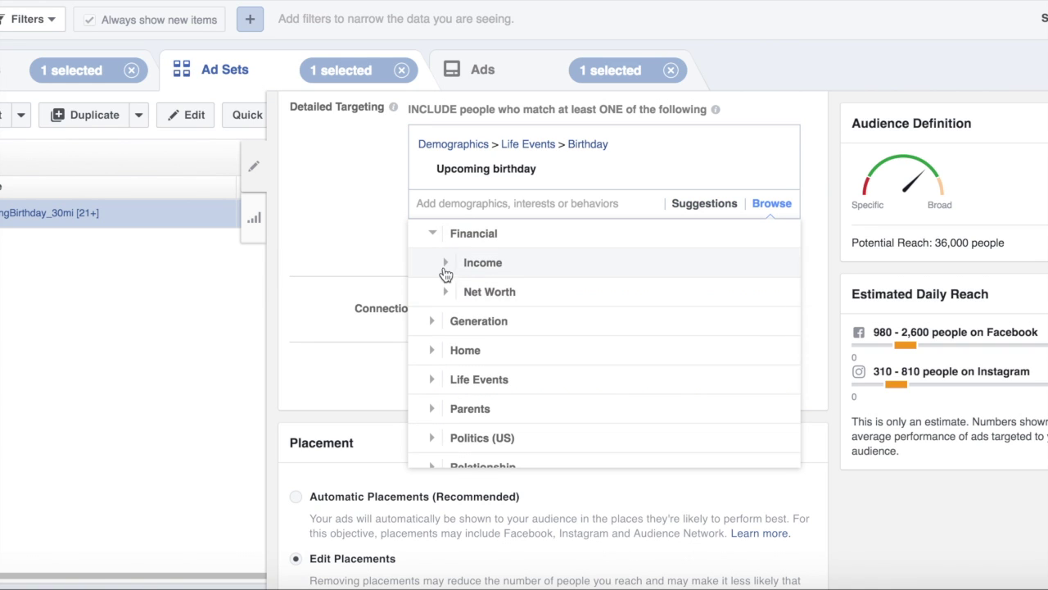
{"action": "left_click", "coordinate": [447, 263]}
{"action": "mouse_move", "coordinate": [450, 265]}
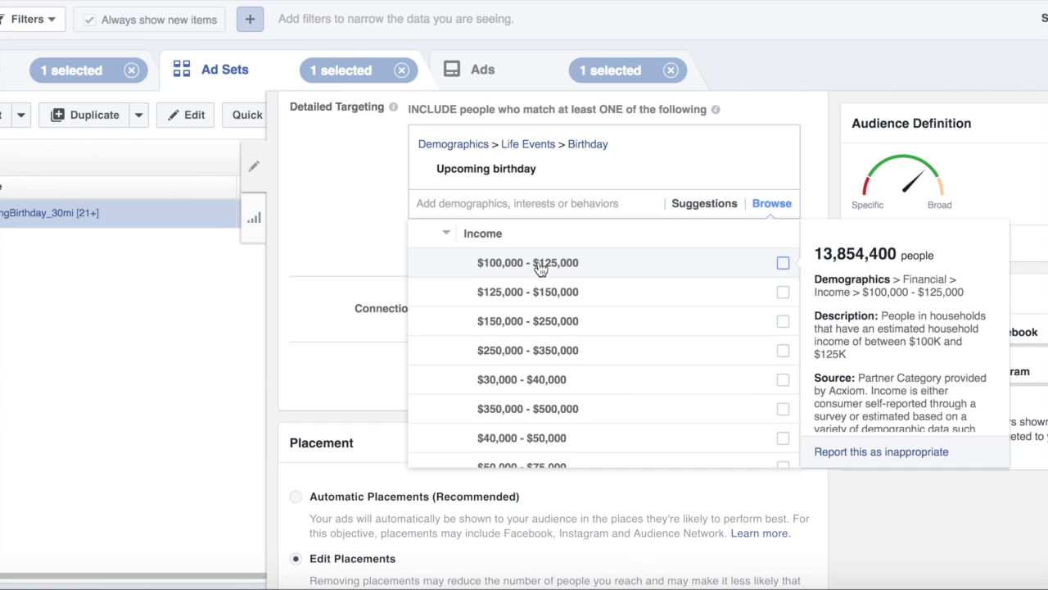
{"action": "scroll", "coordinate": [539, 270], "scroll_direction": "down", "scroll_amount": 1}
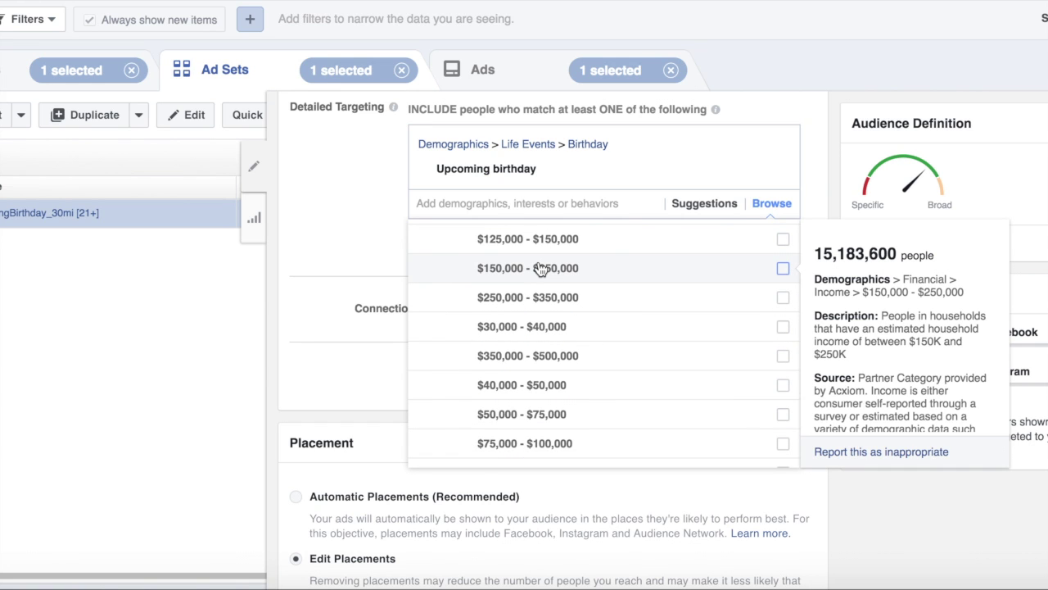
{"action": "scroll", "coordinate": [540, 269], "scroll_direction": "down", "scroll_amount": 3}
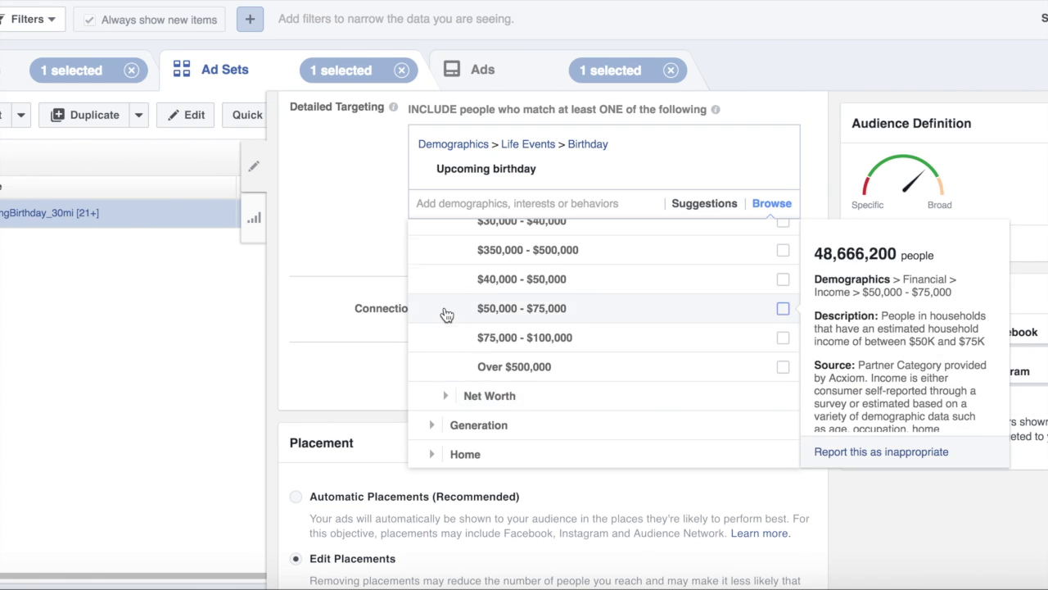
{"action": "scroll", "coordinate": [446, 315], "scroll_direction": "up", "scroll_amount": 3}
{"action": "left_click", "coordinate": [445, 275]}
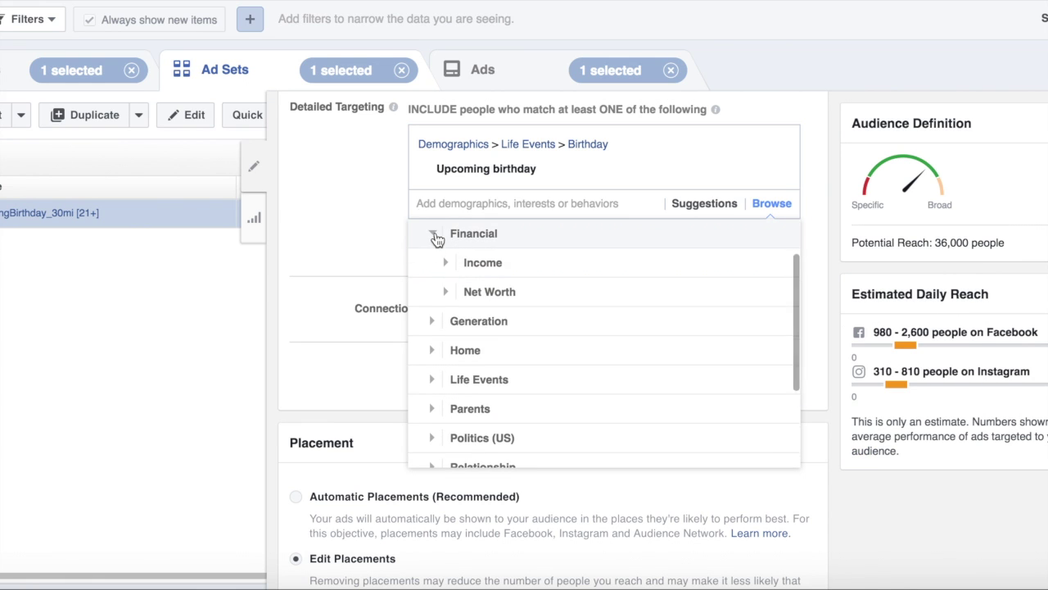
{"action": "left_click", "coordinate": [431, 237]}
{"action": "left_click", "coordinate": [420, 235]}
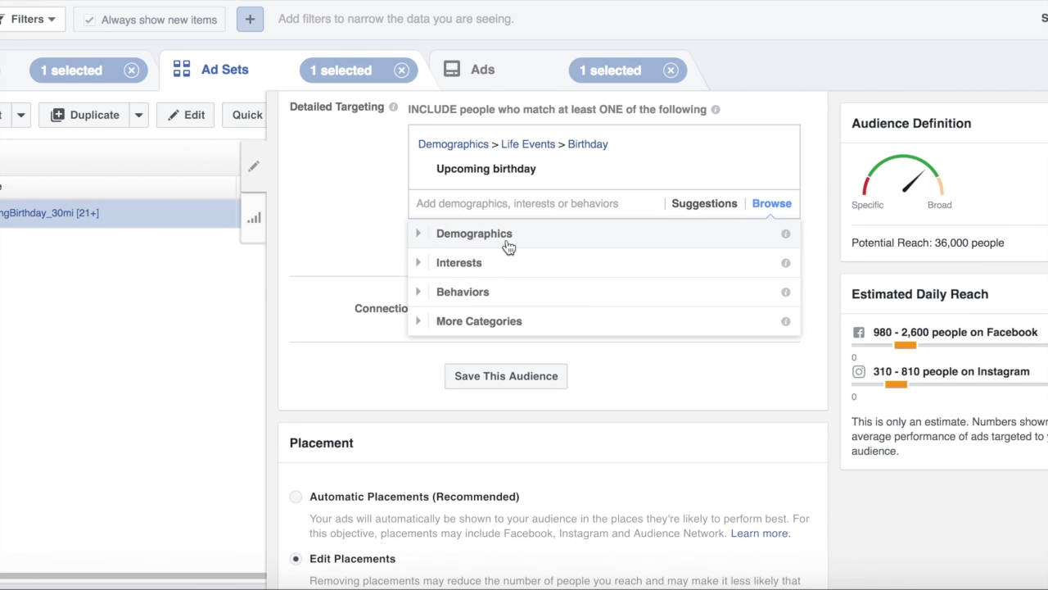
{"action": "left_click", "coordinate": [328, 205]}
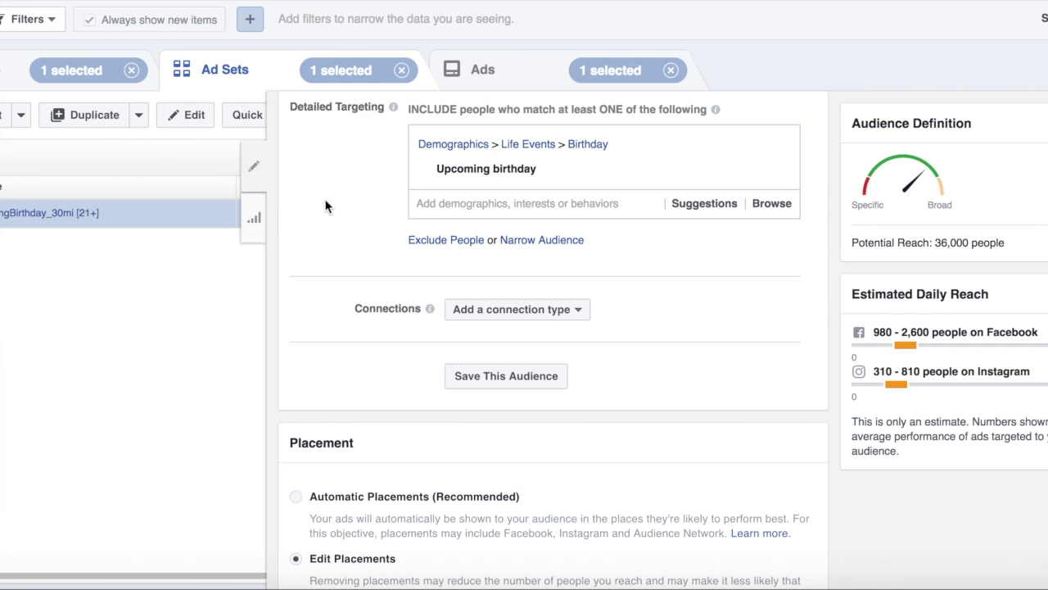
Step: Examine the ad set's placement settings, including the device type options and the individual Facebook placements
{"action": "scroll", "coordinate": [385, 210], "scroll_direction": "down", "scroll_amount": 3}
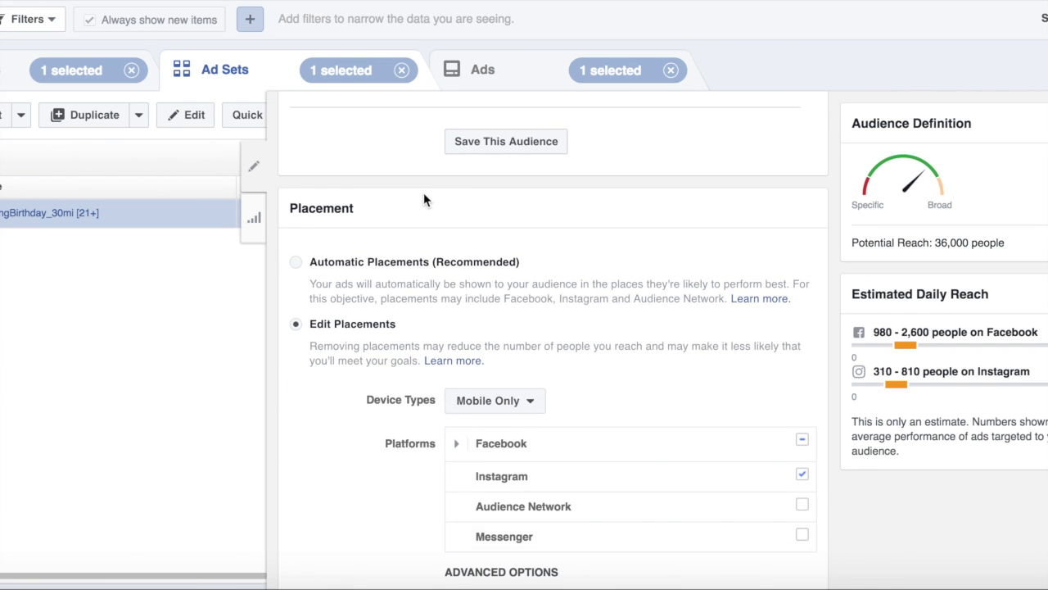
{"action": "scroll", "coordinate": [423, 192], "scroll_direction": "down", "scroll_amount": 2}
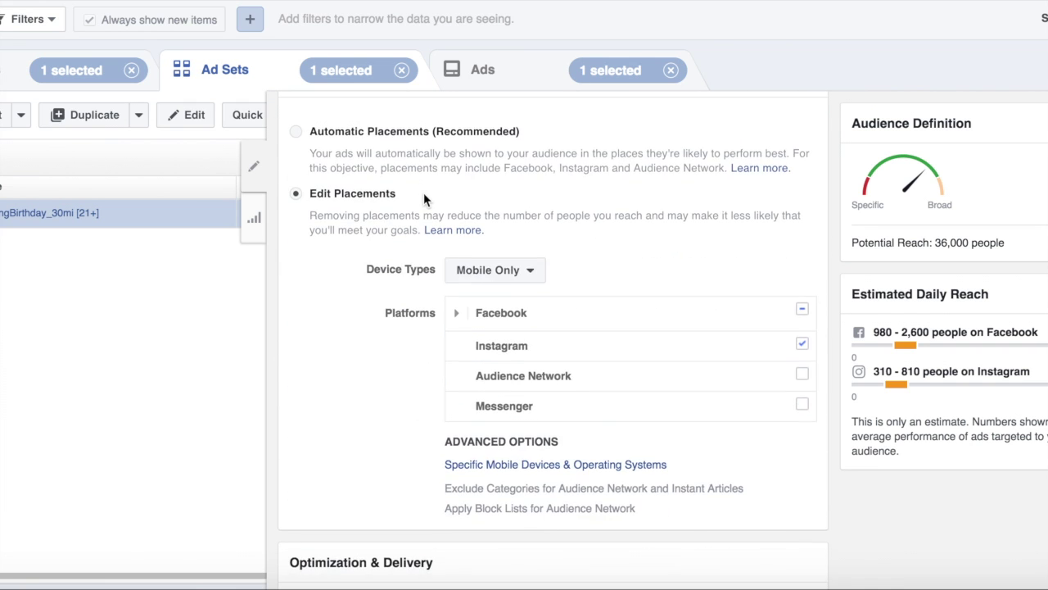
{"action": "left_click", "coordinate": [531, 274]}
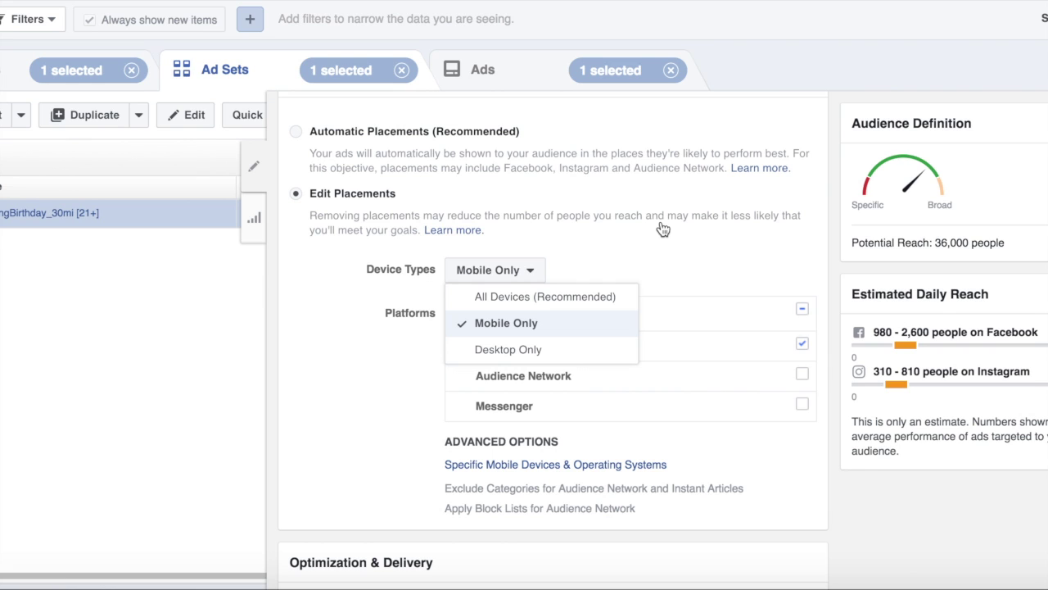
{"action": "left_click", "coordinate": [454, 205]}
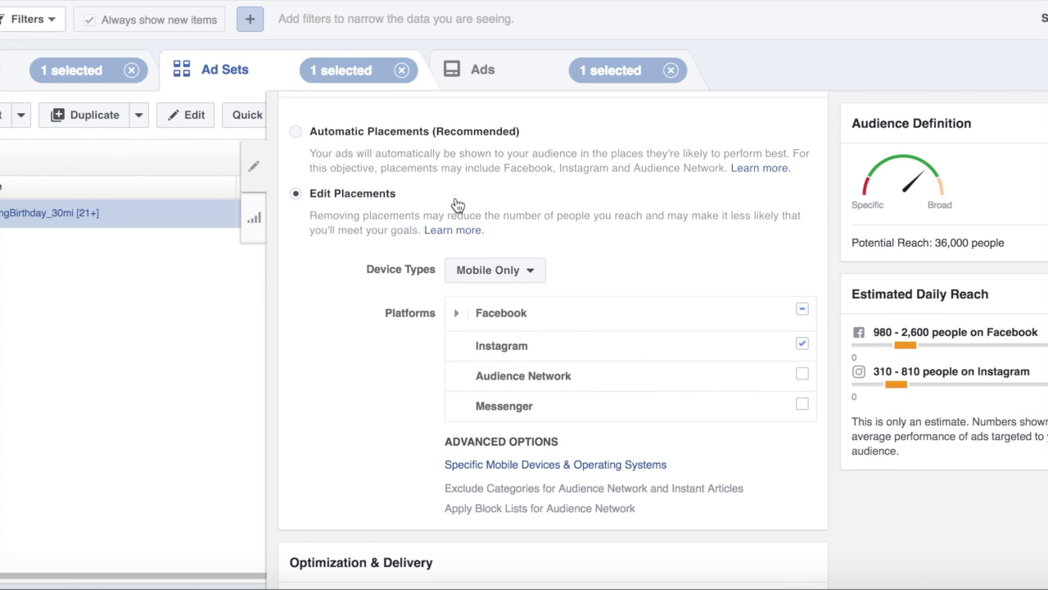
{"action": "left_click", "coordinate": [457, 314]}
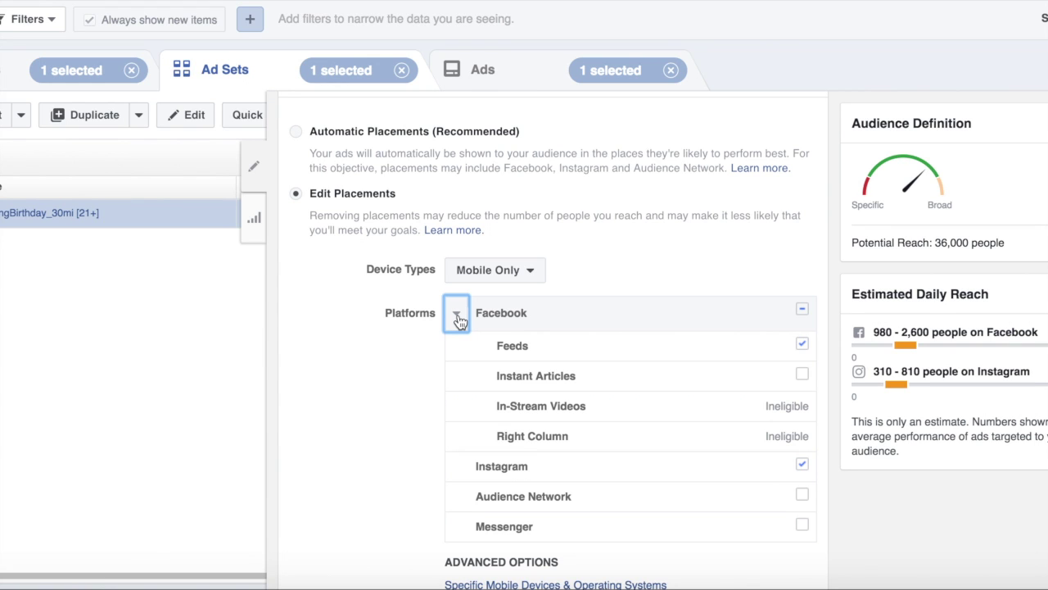
{"action": "mouse_move", "coordinate": [516, 347]}
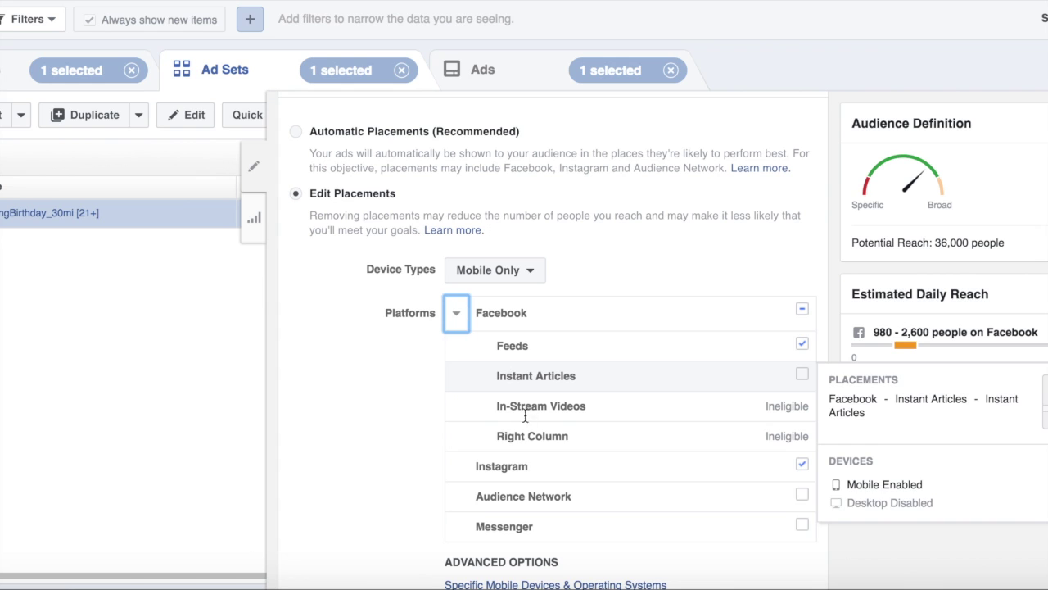
{"action": "left_click", "coordinate": [457, 312]}
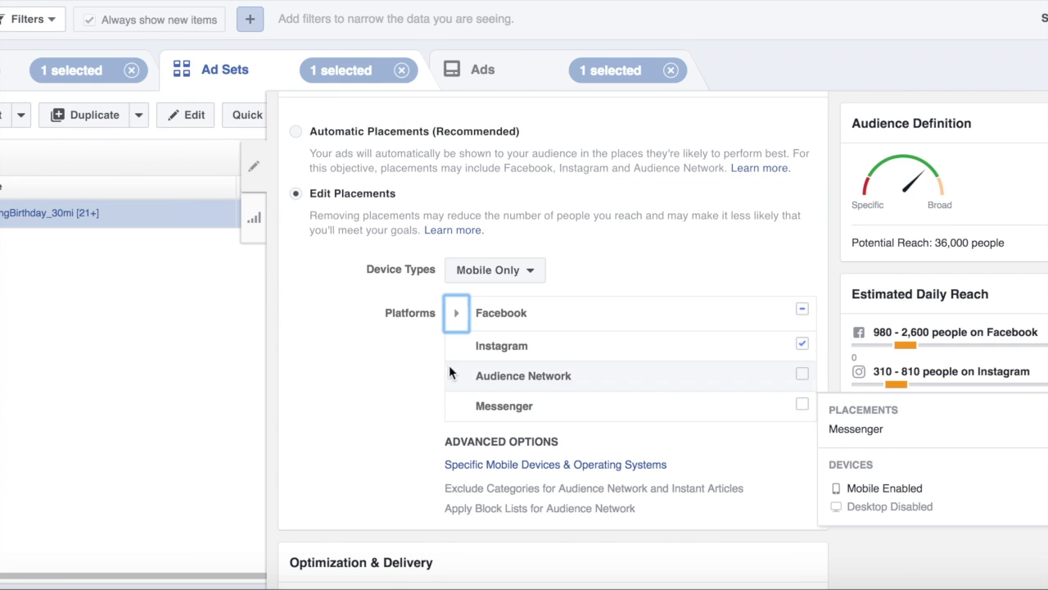
Step: Review the ad delivery optimization choices and set the manual bid to $3.78 per link click
{"action": "scroll", "coordinate": [401, 291], "scroll_direction": "down", "scroll_amount": 2}
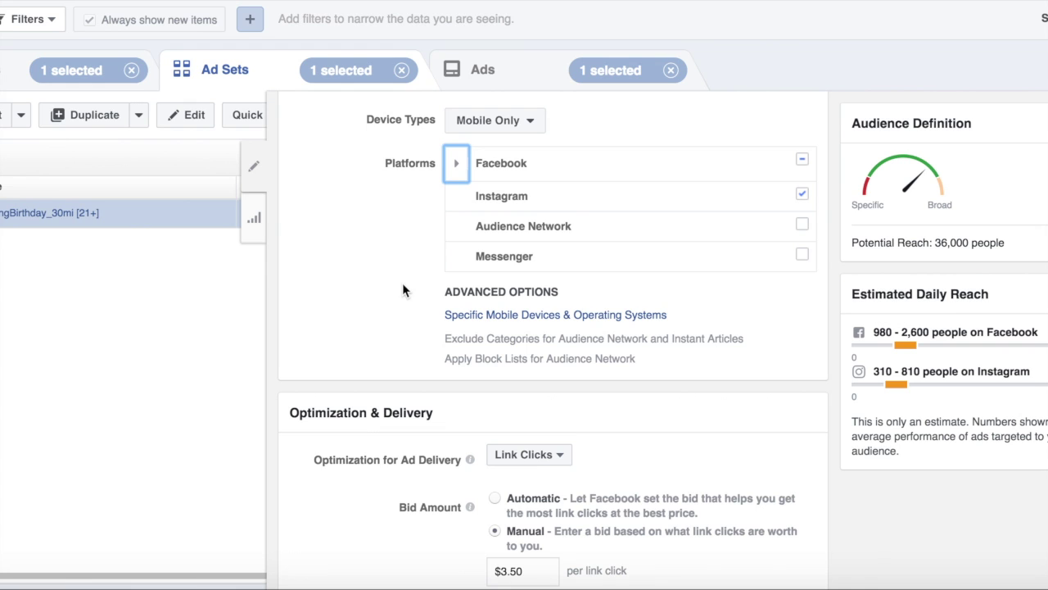
{"action": "scroll", "coordinate": [402, 288], "scroll_direction": "down", "scroll_amount": 2}
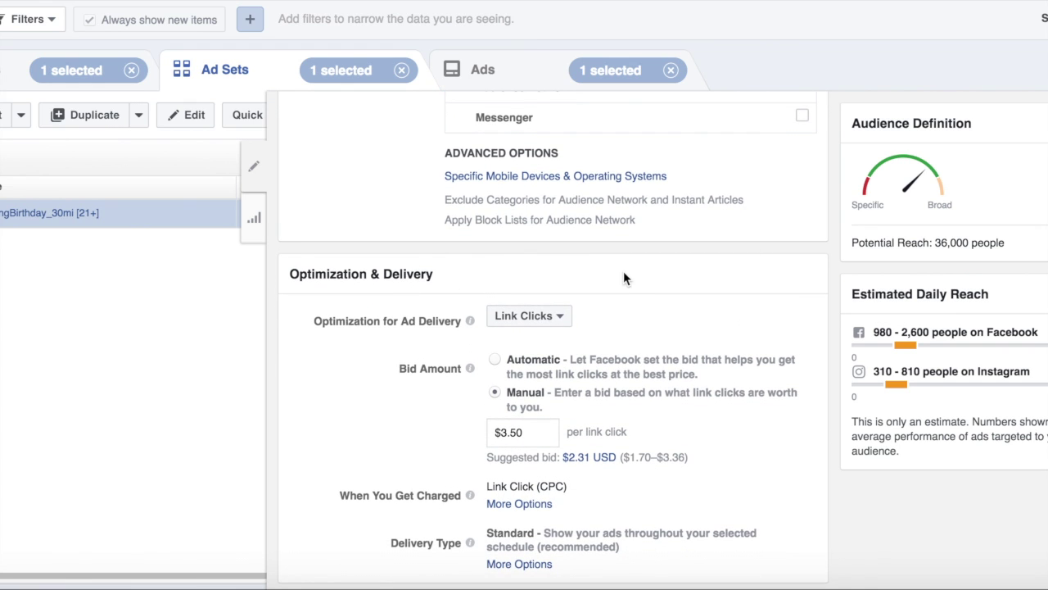
{"action": "left_click", "coordinate": [553, 315]}
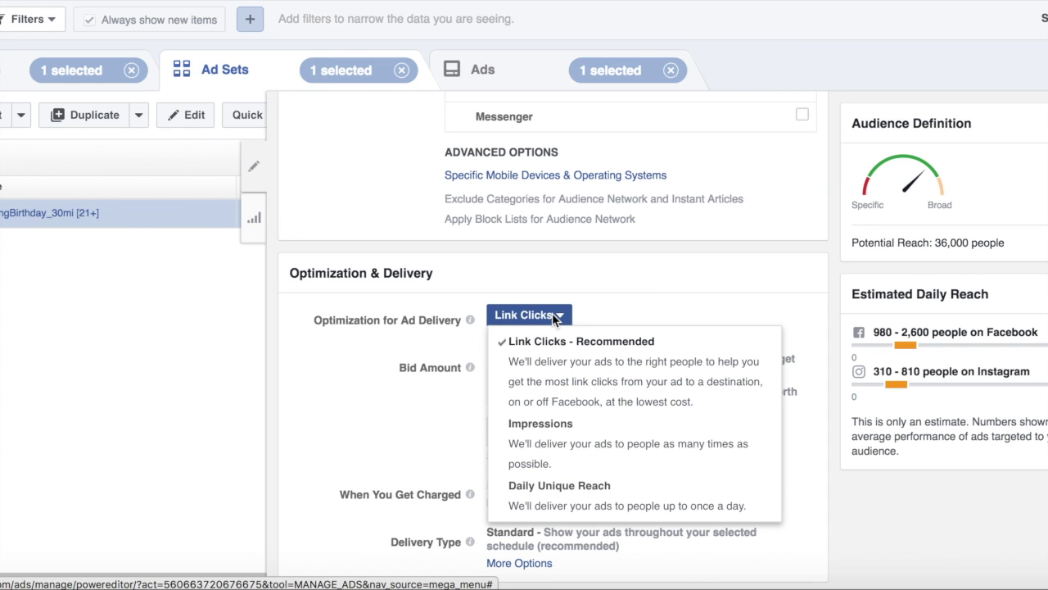
{"action": "left_click", "coordinate": [646, 288]}
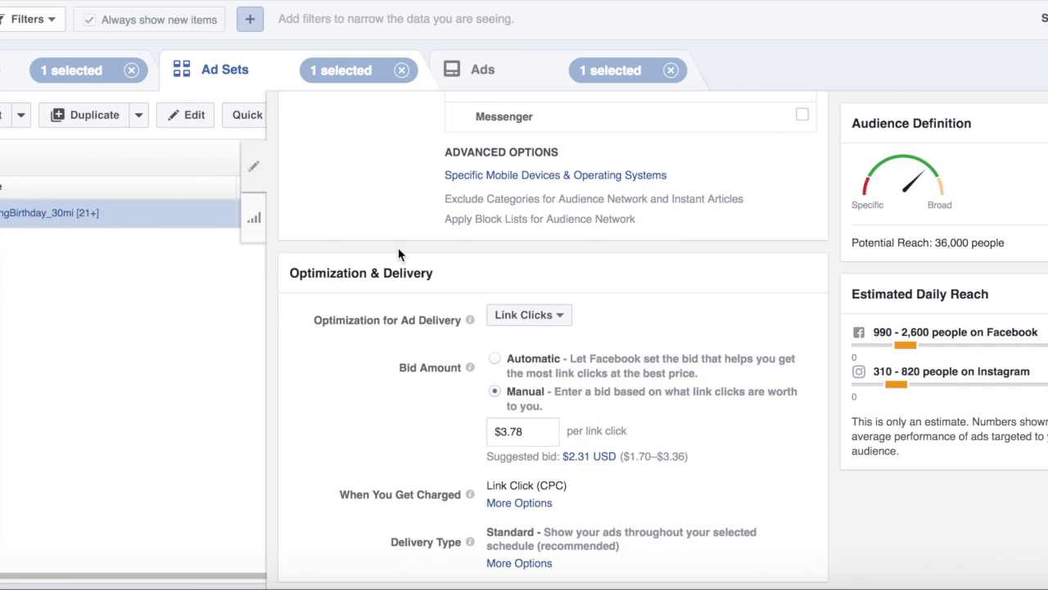
Step: Close the ad set editor and switch to the ads level of the campaign
{"action": "left_click", "coordinate": [254, 167]}
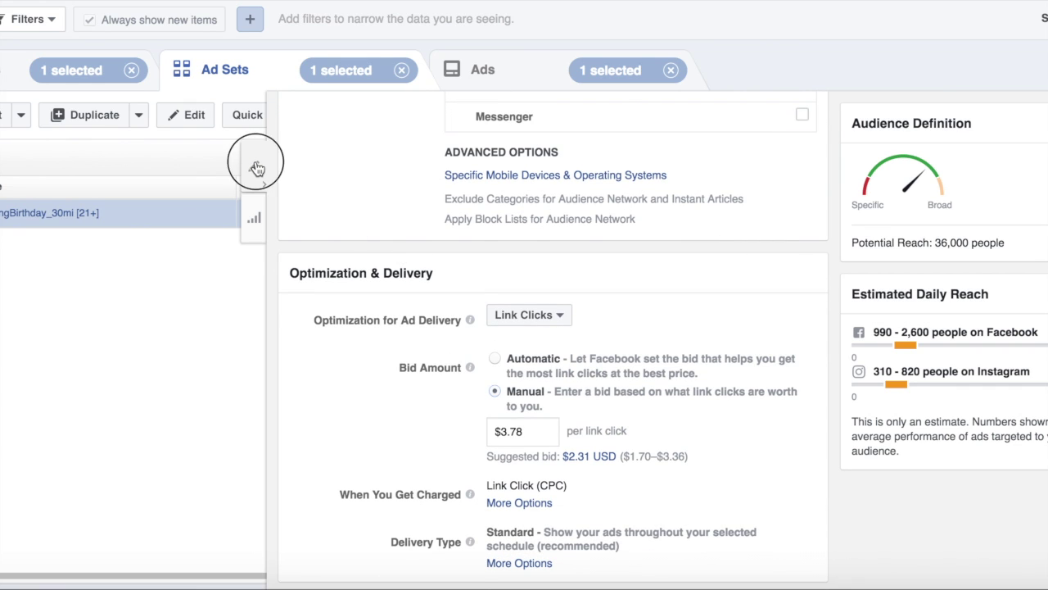
{"action": "left_click", "coordinate": [503, 75]}
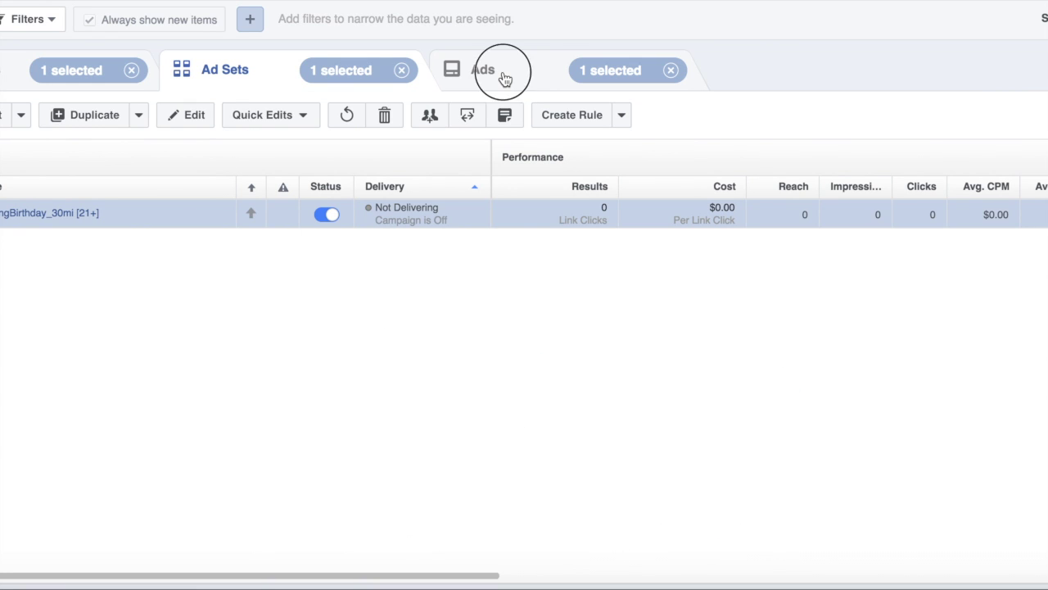
Step: Open the Ruth Cris Video (16 secs) ad for editing and review its Facebook Page, Instagram account, format and video settings
{"action": "left_click", "coordinate": [174, 116]}
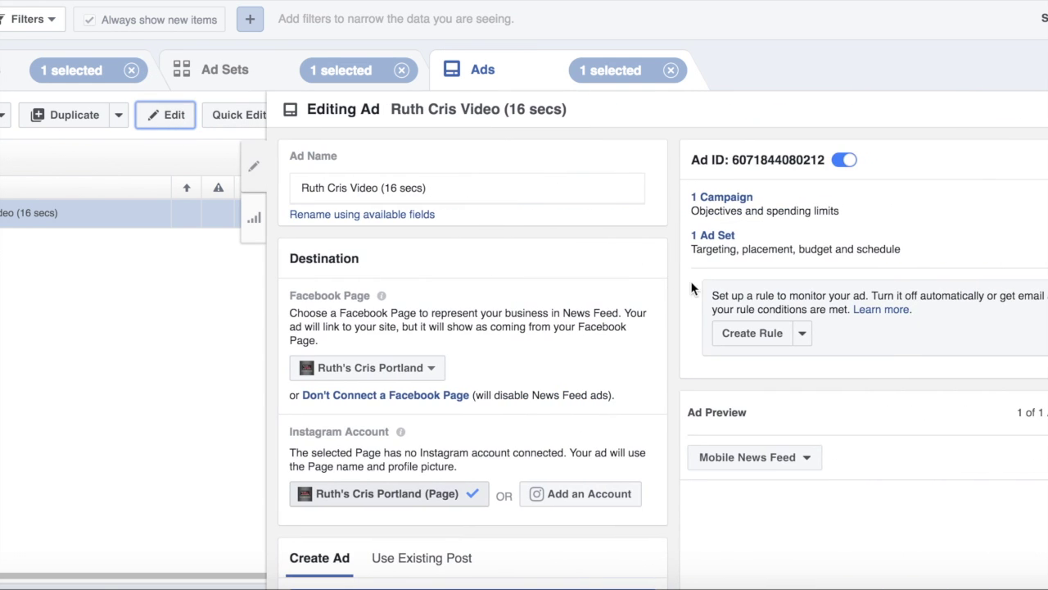
{"action": "scroll", "coordinate": [675, 245], "scroll_direction": "down", "scroll_amount": 5}
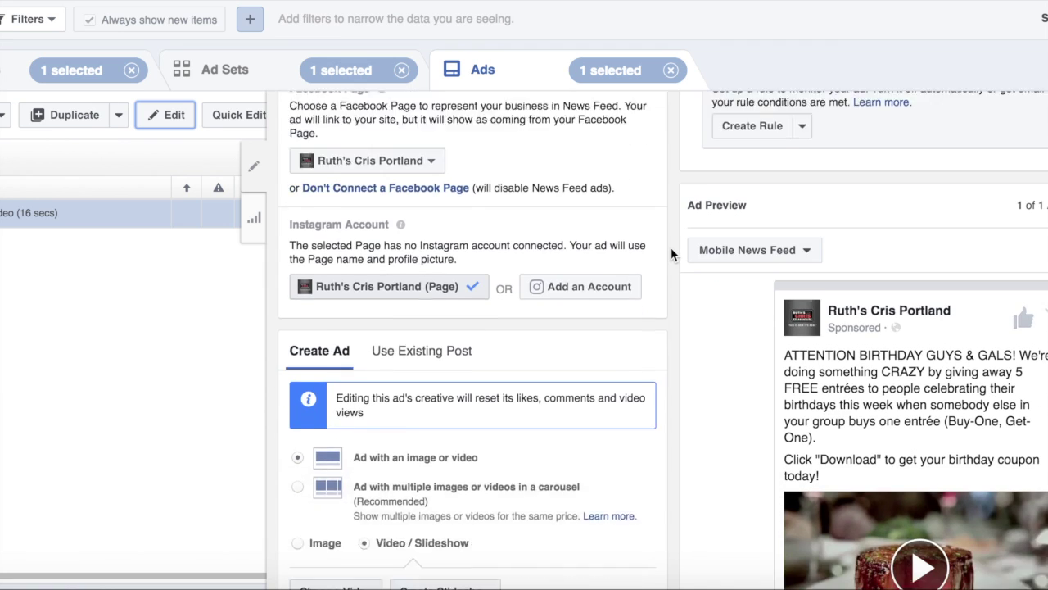
{"action": "scroll", "coordinate": [671, 247], "scroll_direction": "down", "scroll_amount": 3}
{"action": "scroll", "coordinate": [750, 323], "scroll_direction": "down", "scroll_amount": 2}
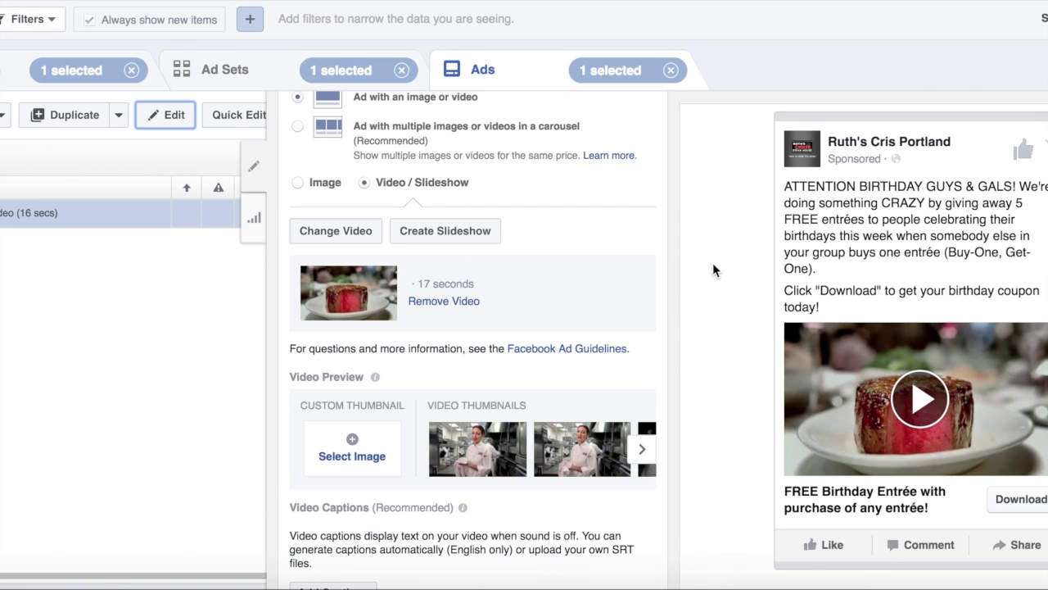
Step: Play the video in the Mobile News Feed ad preview, pause it near the end, and review the ad's text and headline
{"action": "left_click", "coordinate": [921, 401]}
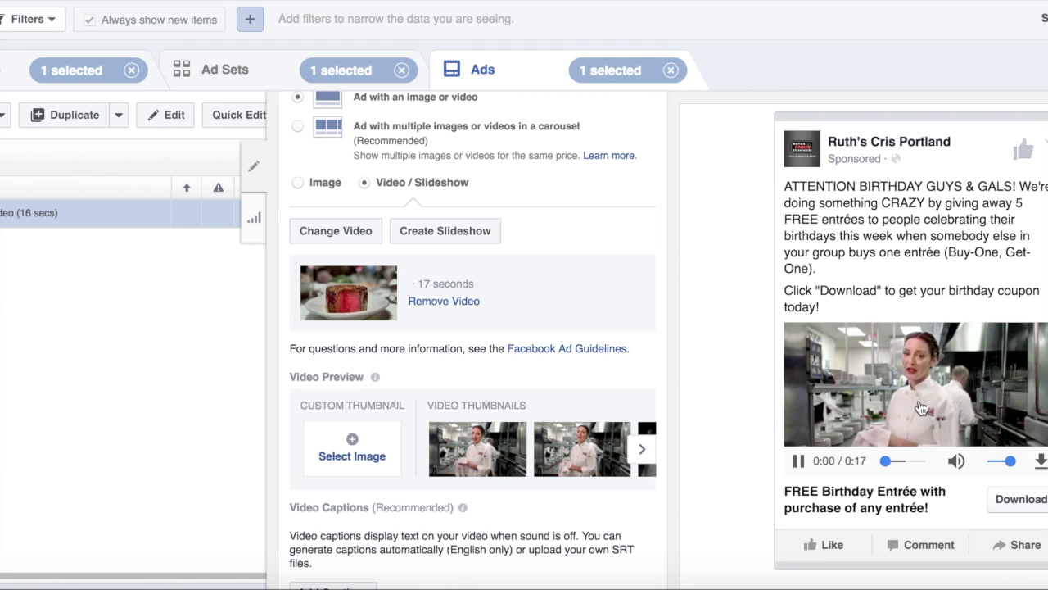
{"action": "key", "text": "XF86AudioRaiseVolume"}
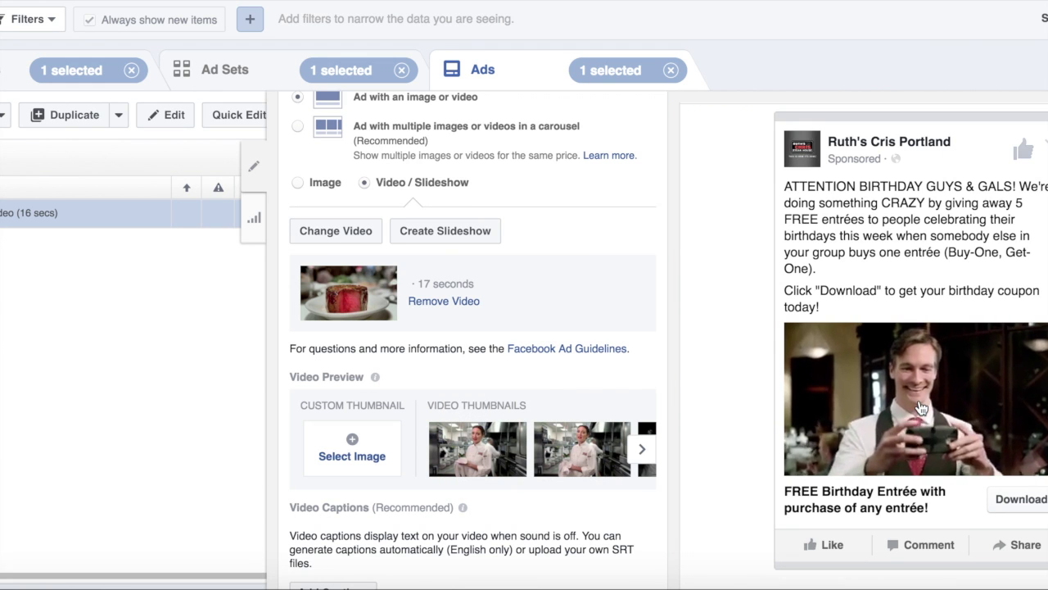
{"action": "mouse_move", "coordinate": [799, 419]}
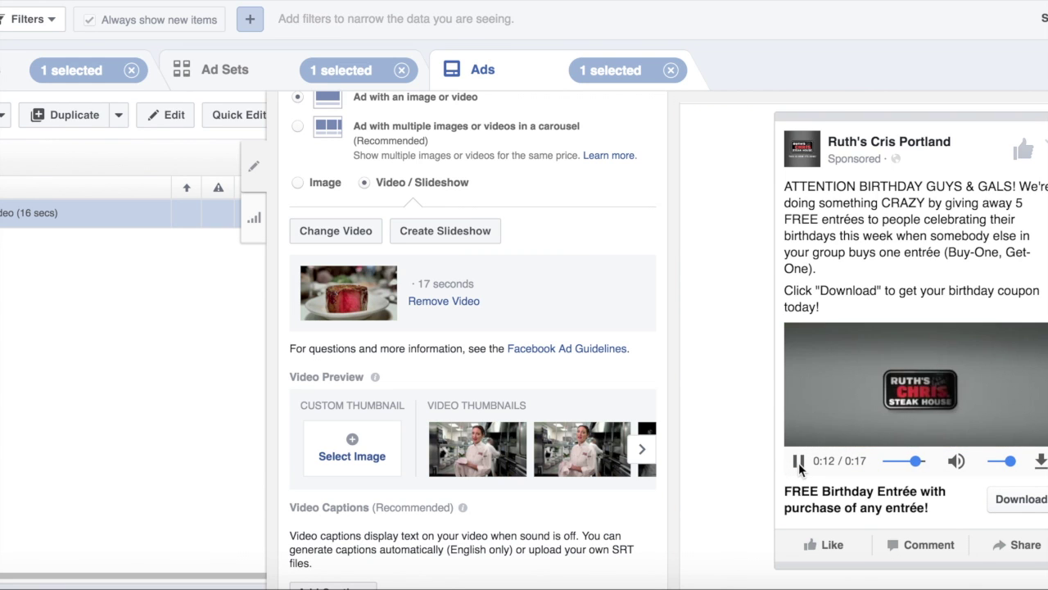
{"action": "left_click", "coordinate": [799, 463]}
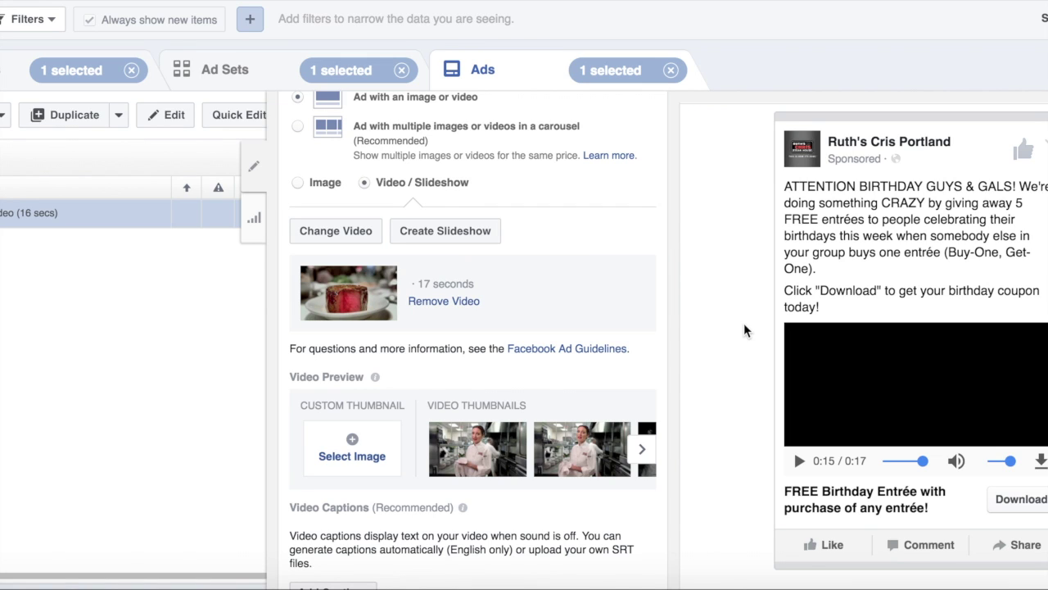
{"action": "scroll", "coordinate": [747, 368], "scroll_direction": "down", "scroll_amount": 2}
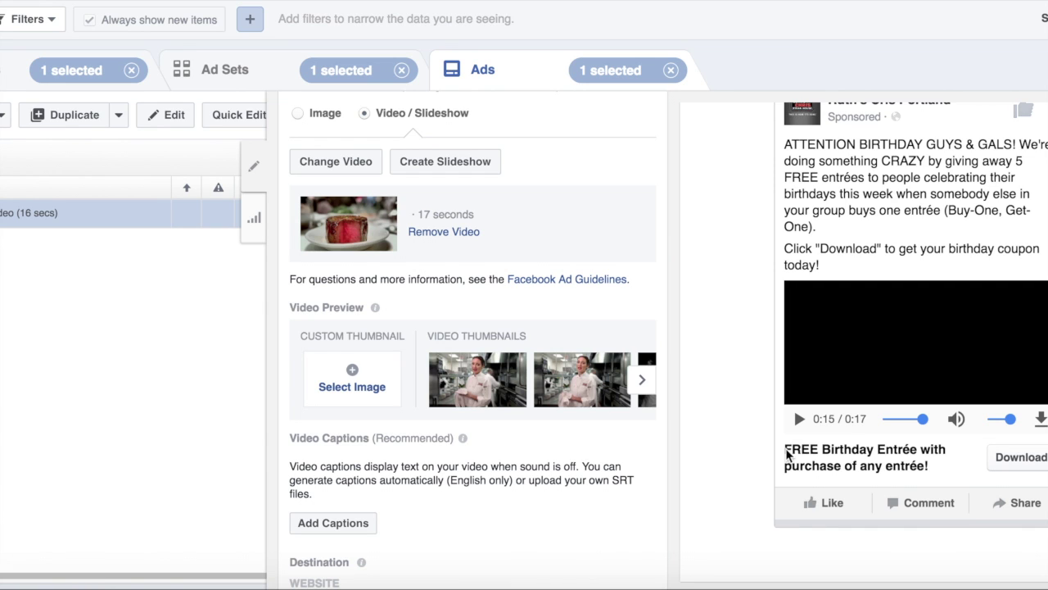
{"action": "scroll", "coordinate": [739, 384], "scroll_direction": "up", "scroll_amount": 3}
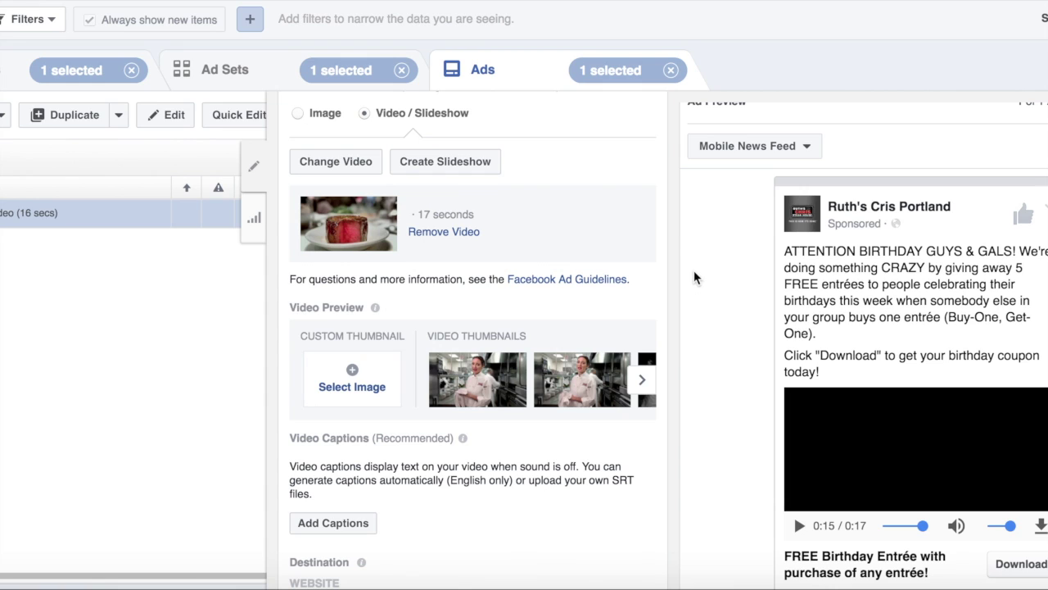
{"action": "scroll", "coordinate": [708, 255], "scroll_direction": "down", "scroll_amount": 1}
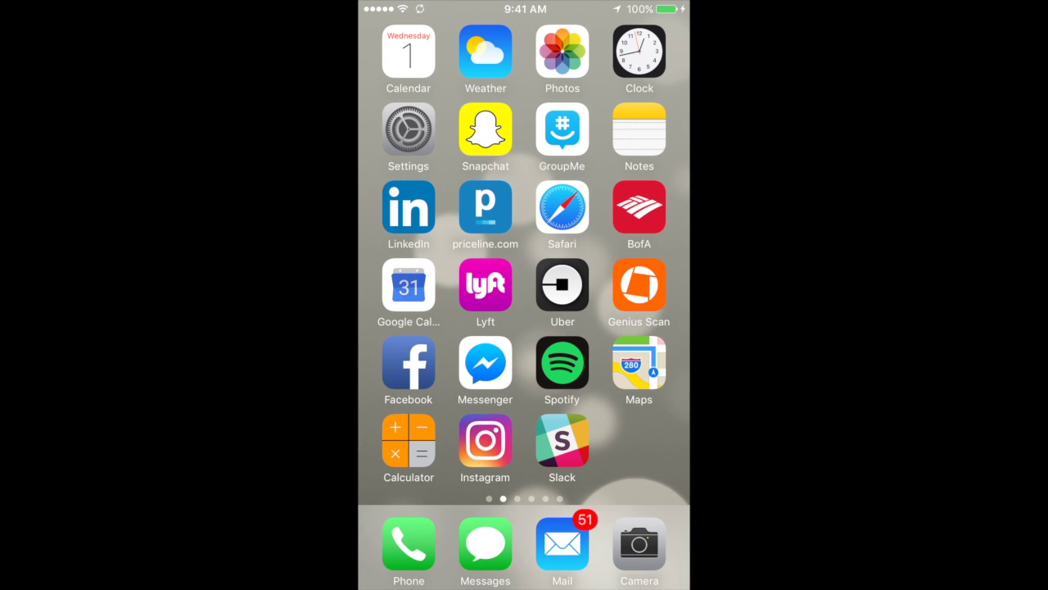
Step: Switch to the Facebook app on the phone and open the ad from the notification that it is ready to preview
{"action": "left_click", "coordinate": [408, 363]}
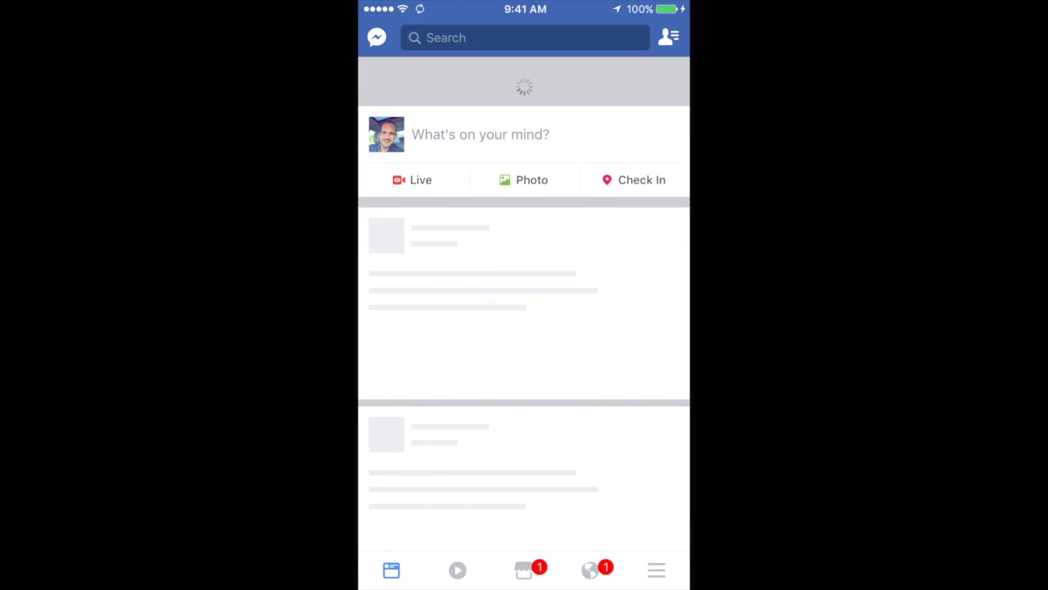
{"action": "left_click", "coordinate": [589, 569]}
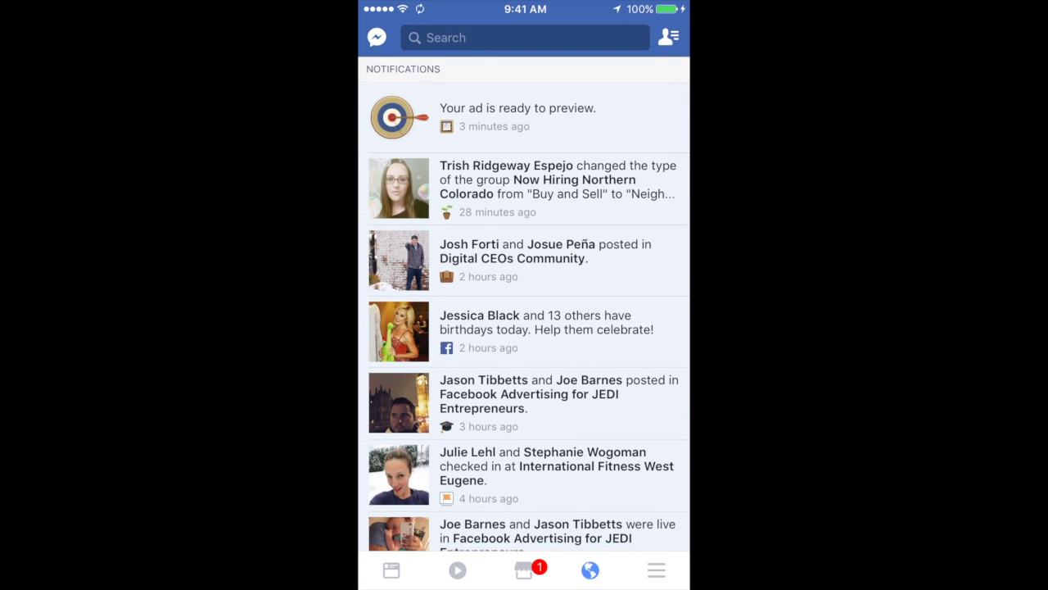
{"action": "left_click", "coordinate": [515, 114]}
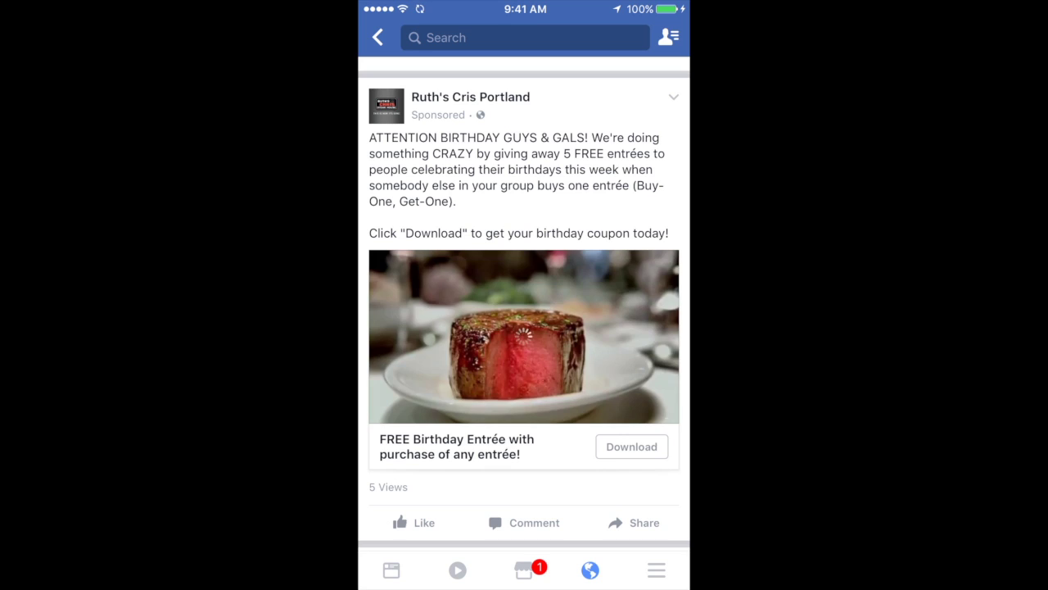